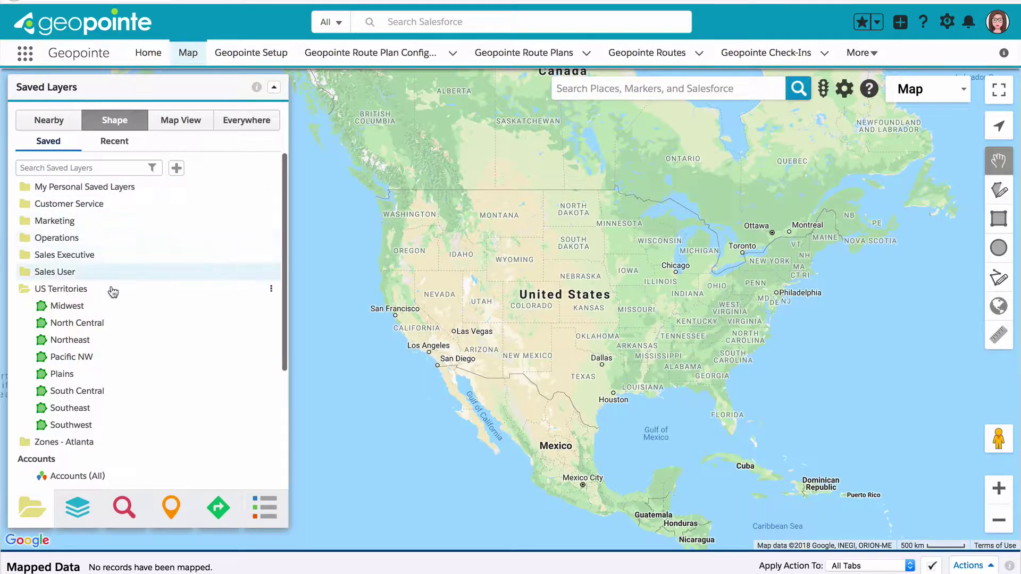
- Put all eight US Territories folder layers on the map and start a new saved layer
click(271, 288)
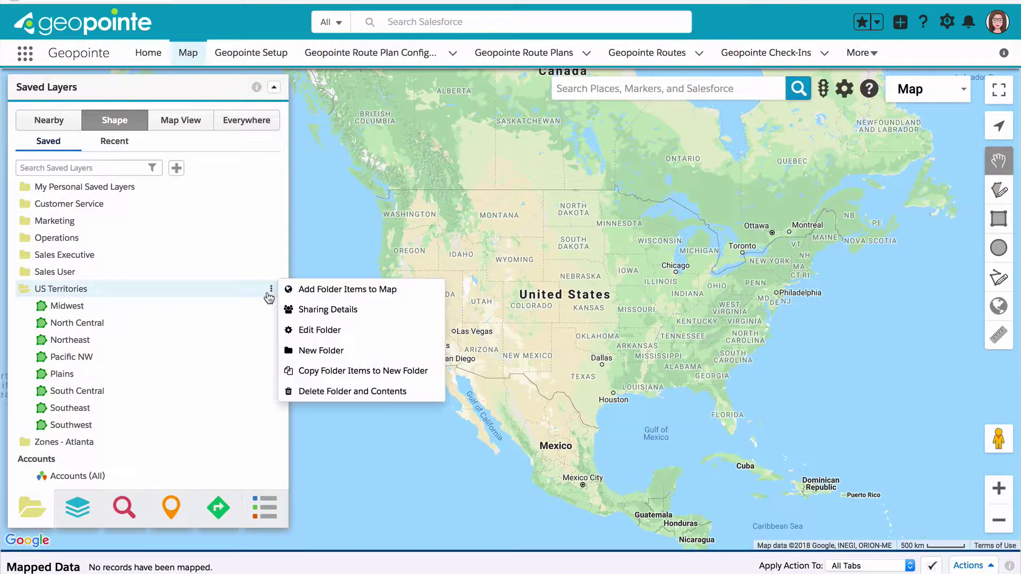
click(314, 293)
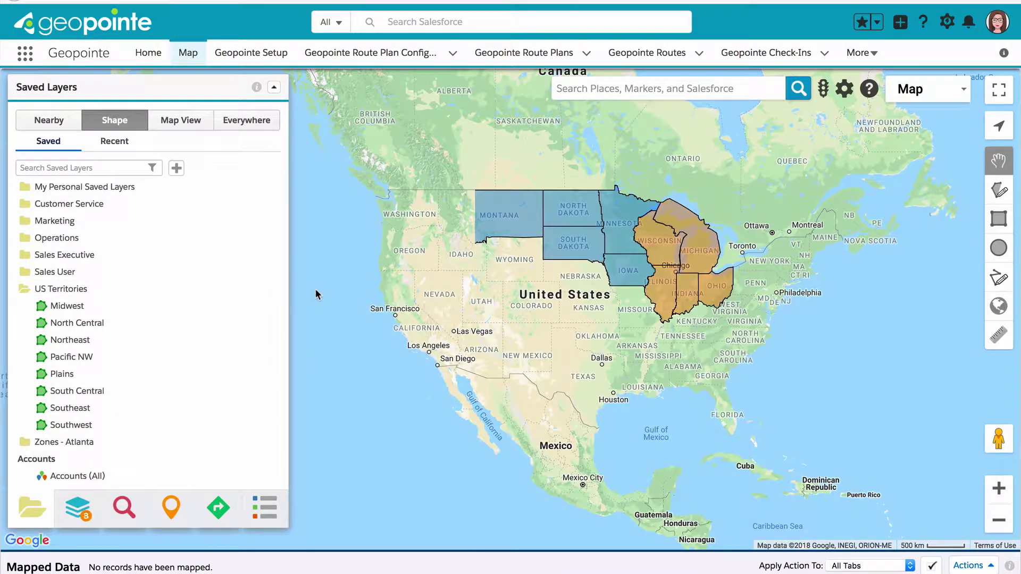
click(176, 169)
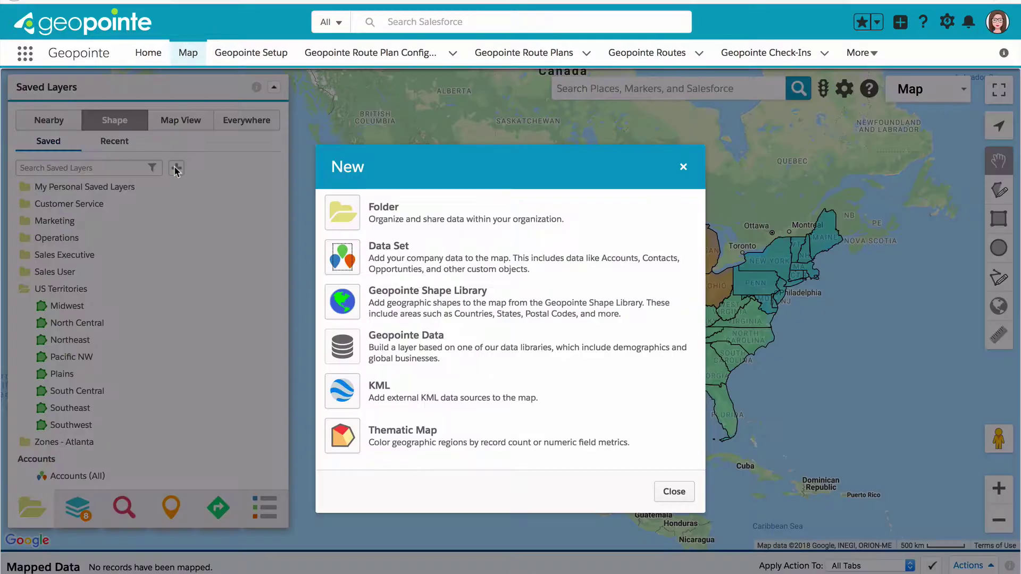
- Base the new layer on the Geopointe Shape Library and show its shape types
click(347, 309)
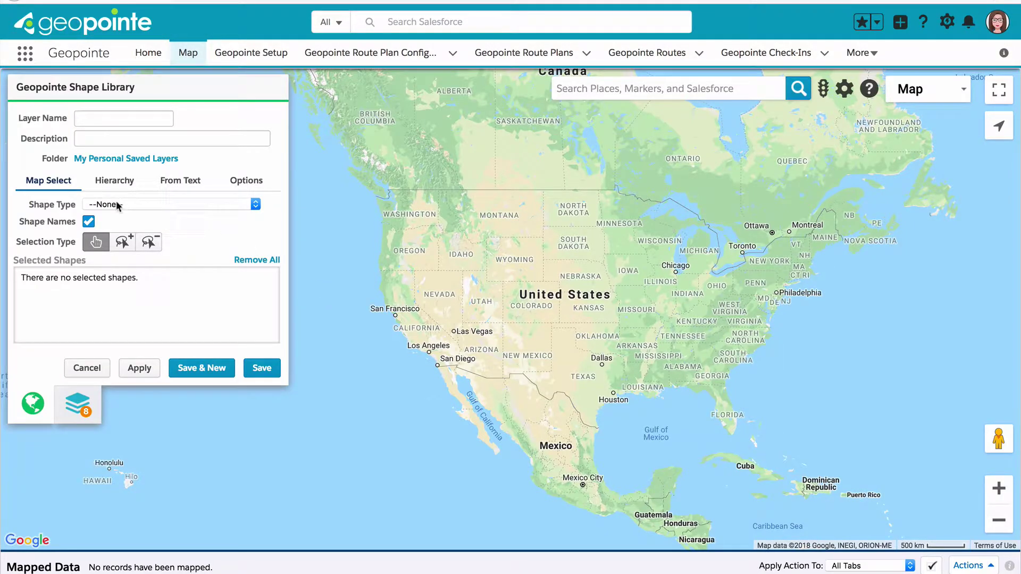
click(118, 206)
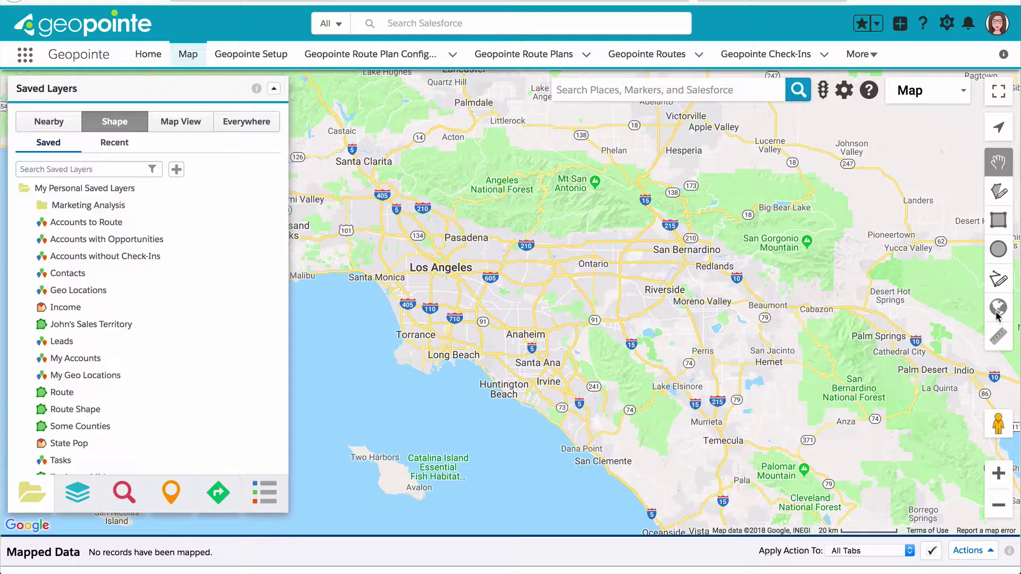
- Cancel the map-started shape layer, restart a Geopointe Shape Library layer, and begin naming it
click(998, 315)
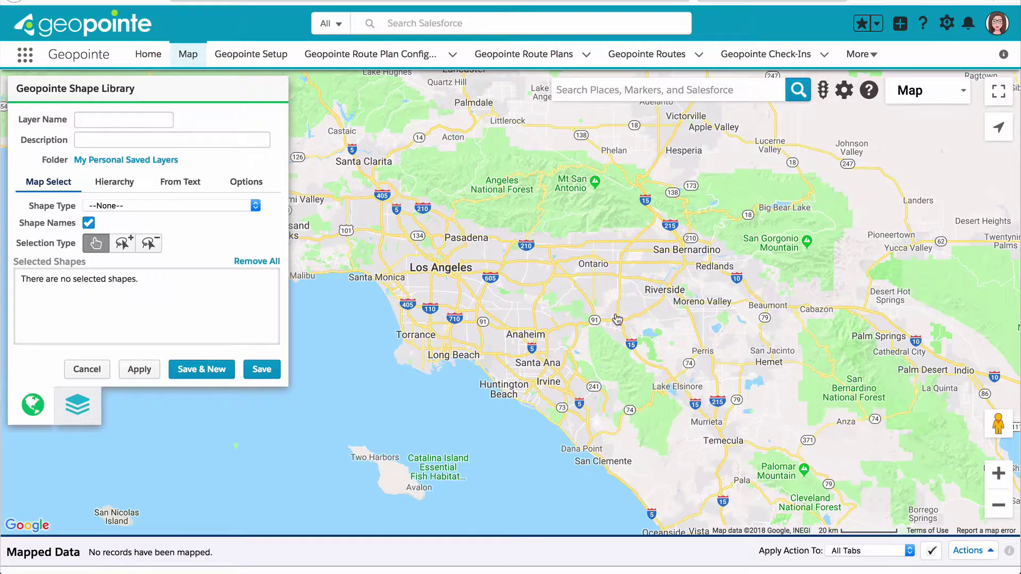
click(80, 371)
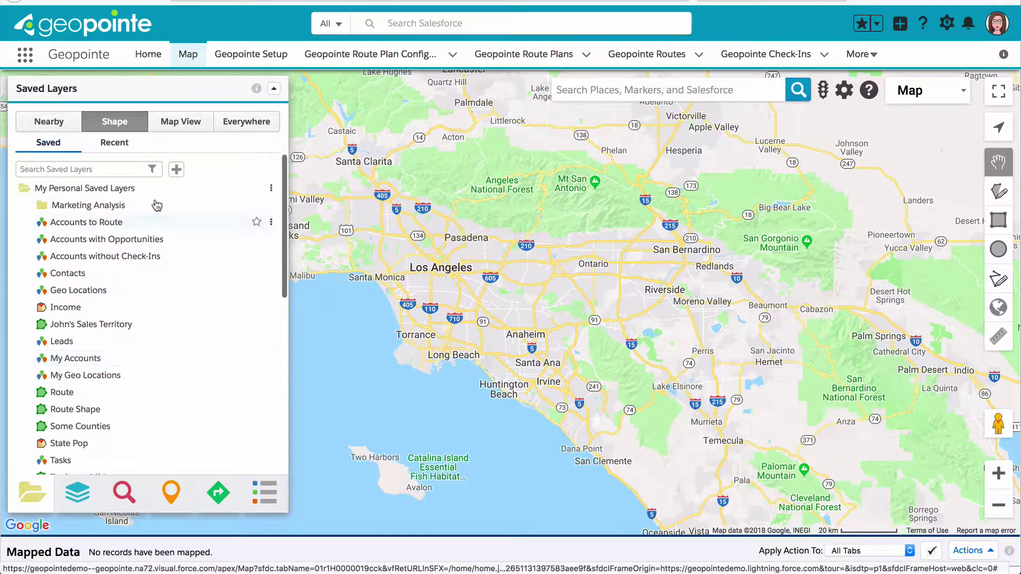
click(175, 170)
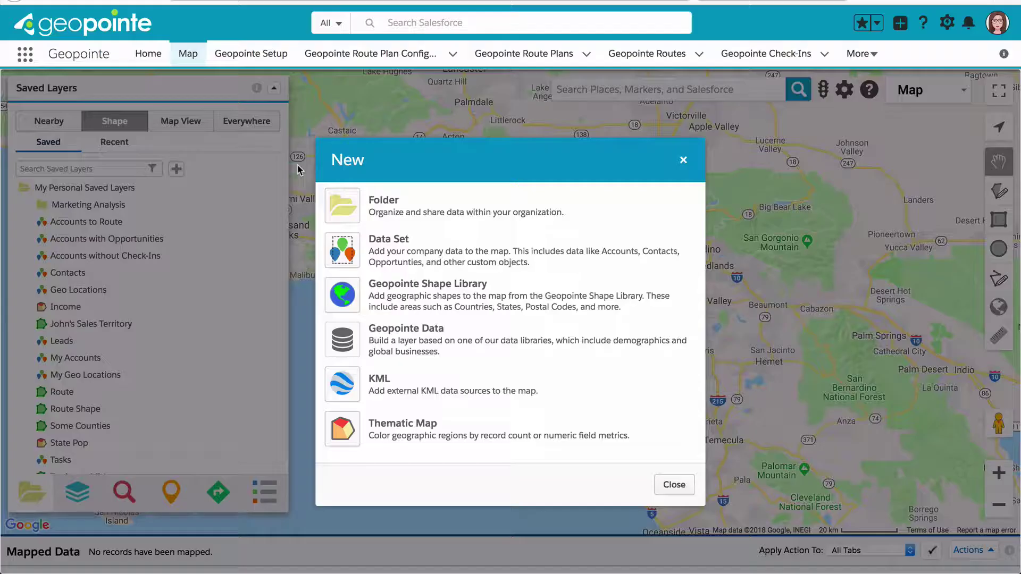
click(411, 306)
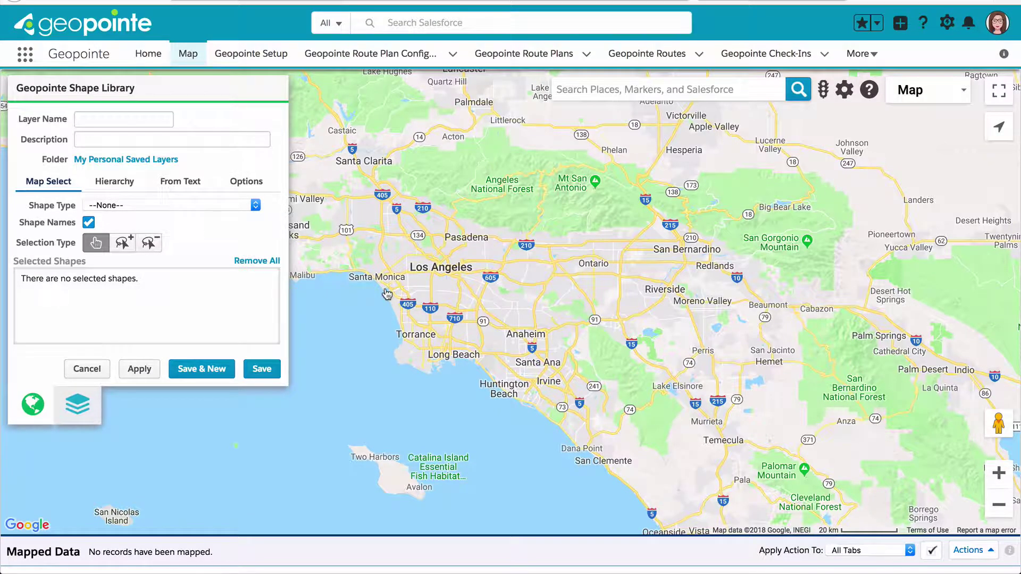
click(128, 118)
text(Te)
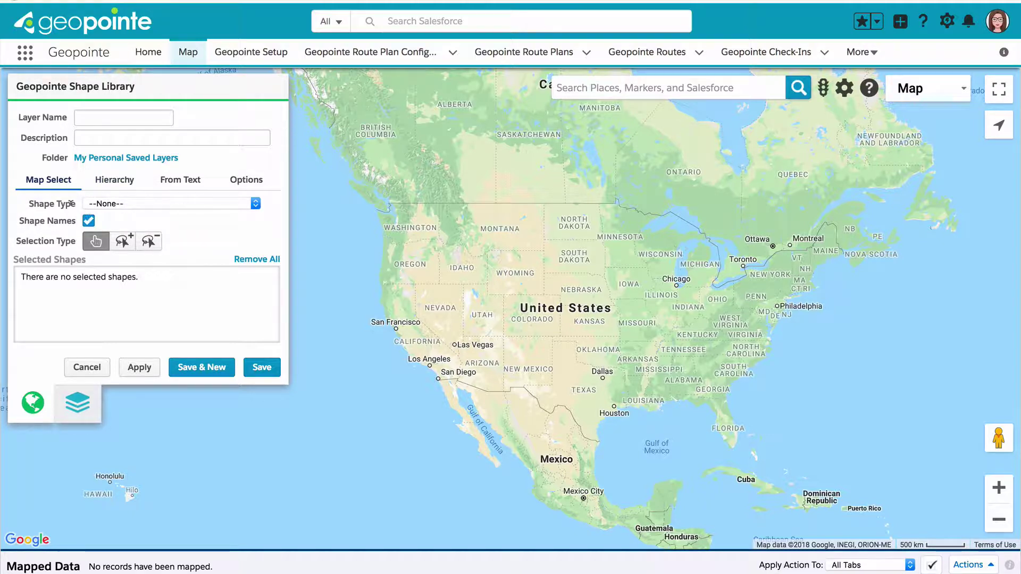
- Set the layer's shape type to State
click(131, 205)
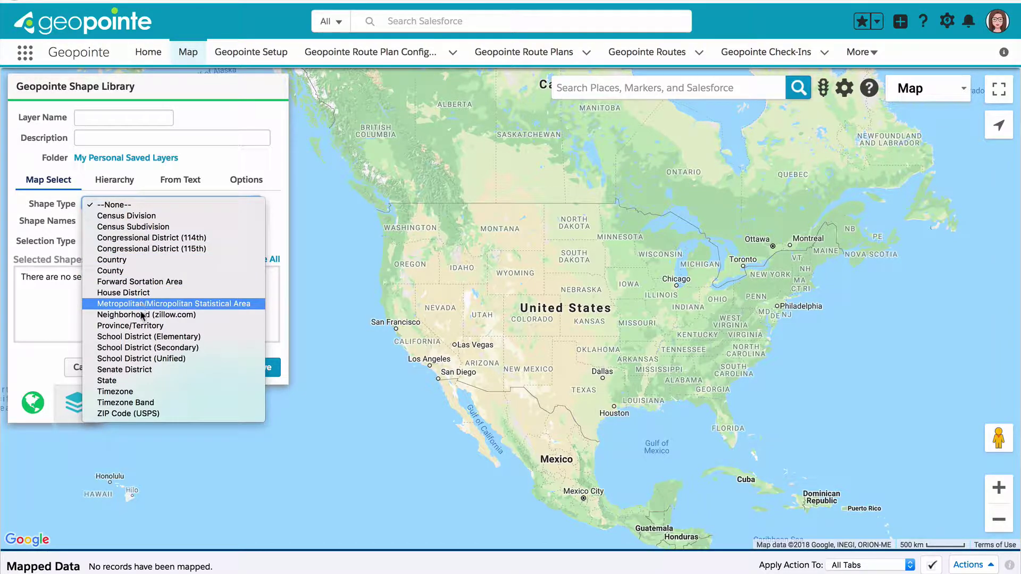
key(Escape)
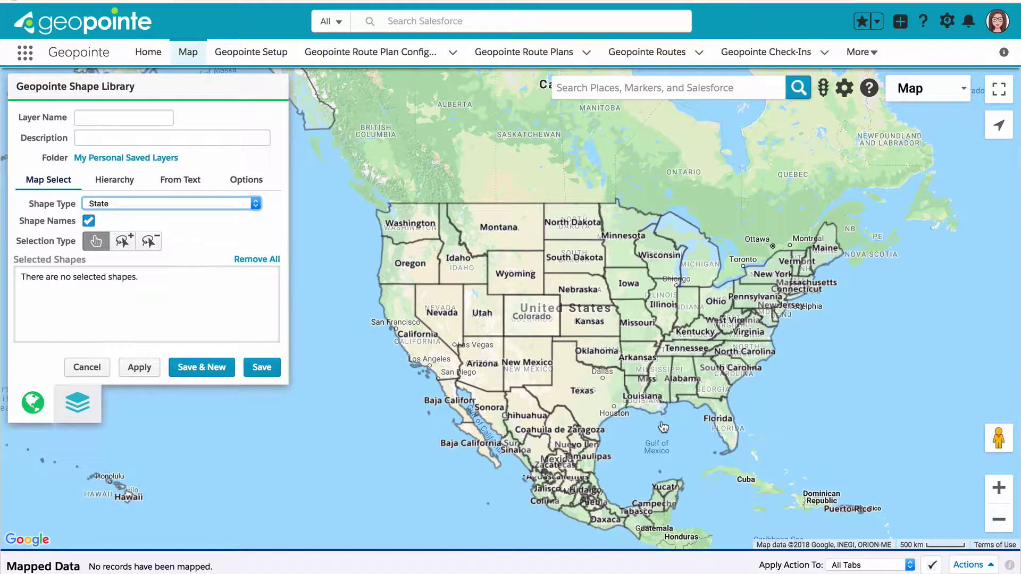
- Select California, Nevada, Oregon, Washington, Idaho and Utah on the map
click(431, 354)
click(451, 338)
click(389, 278)
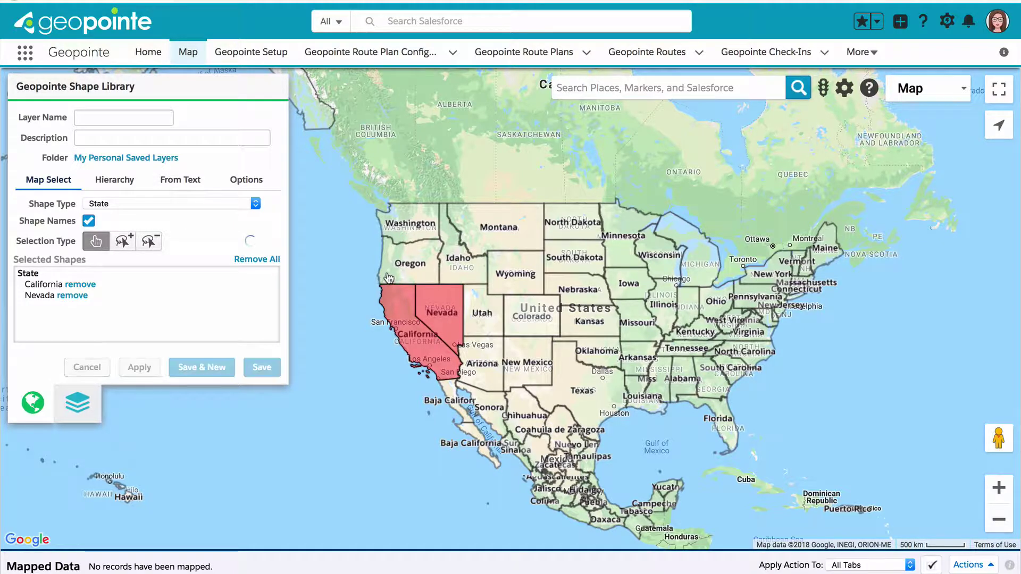
click(406, 241)
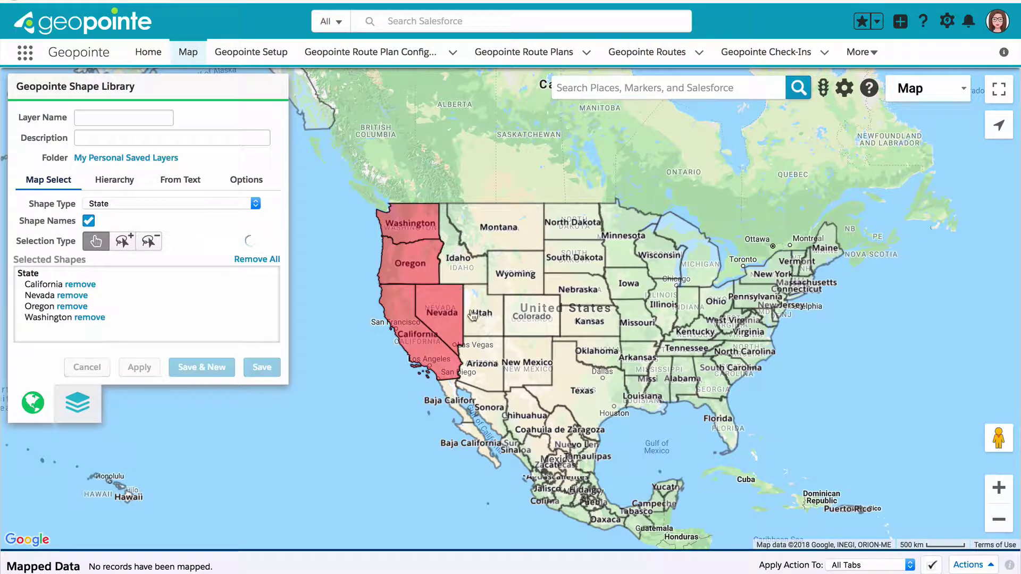
click(483, 333)
click(489, 386)
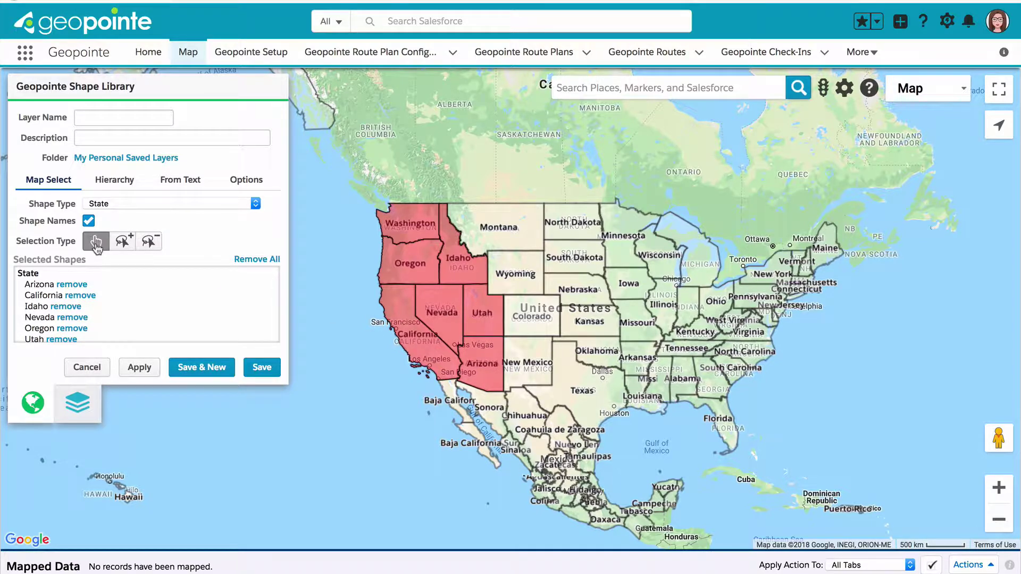
- Lasso-add the interior western states, then lasso-remove Montana through New Mexico
click(124, 246)
mouse_move(490, 211)
mouse_down()
mouse_move(534, 367)
mouse_move(417, 258)
mouse_move(485, 214)
mouse_up()
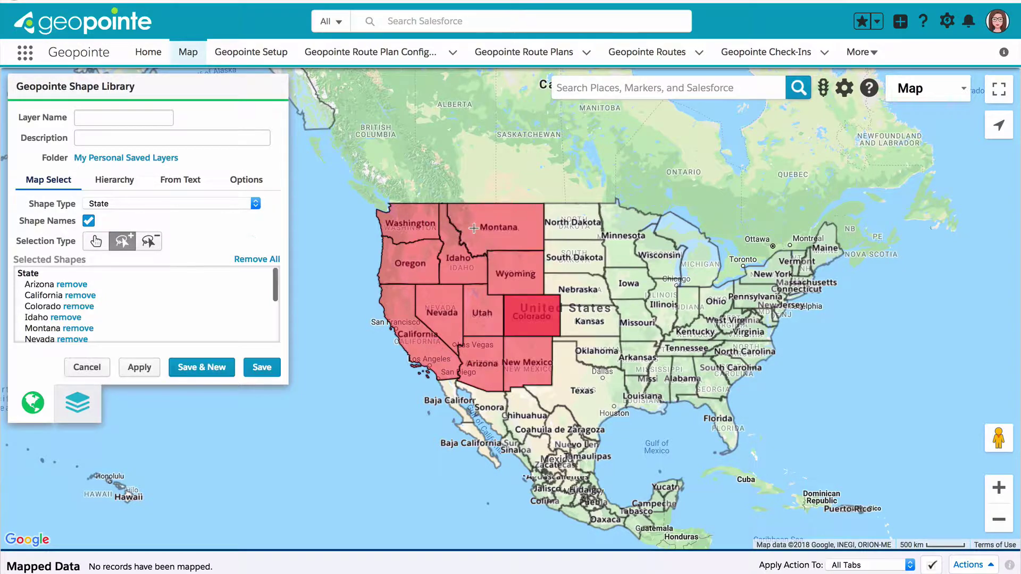
click(152, 243)
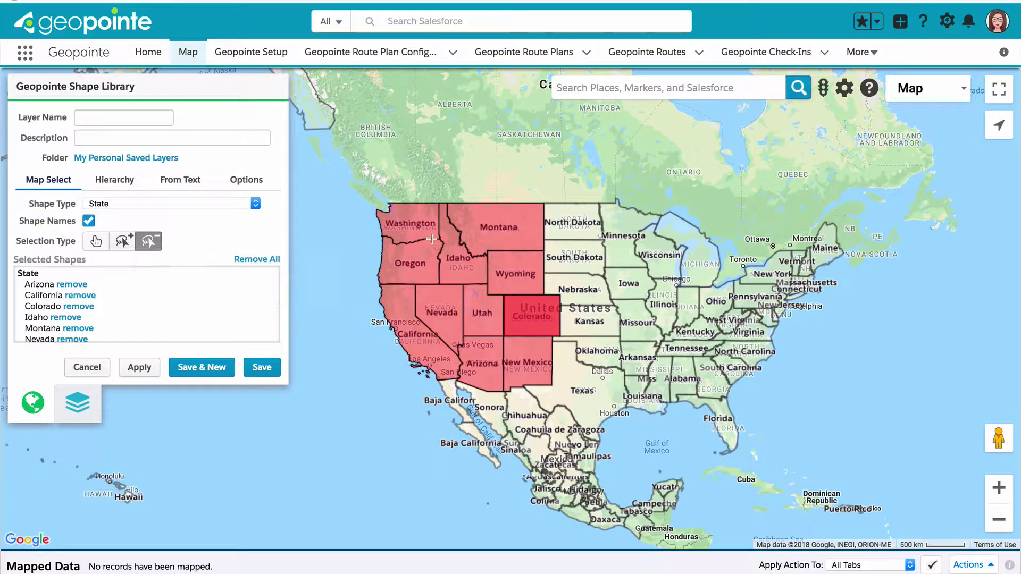
mouse_move(503, 224)
mouse_down()
mouse_move(531, 344)
mouse_move(476, 325)
mouse_move(501, 224)
mouse_up()
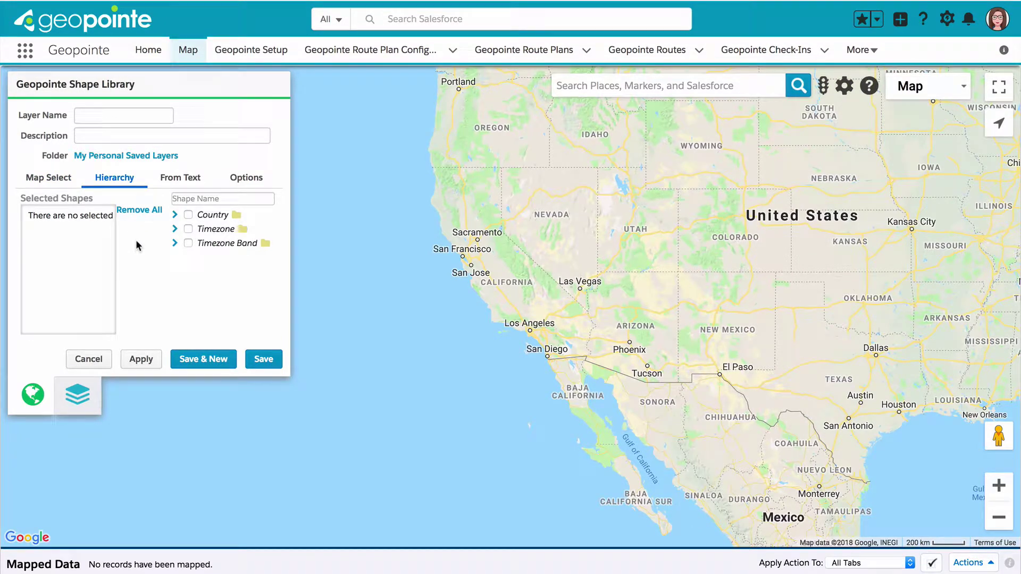
- Expand the hierarchy through United States and State to California's sub-layers
click(176, 216)
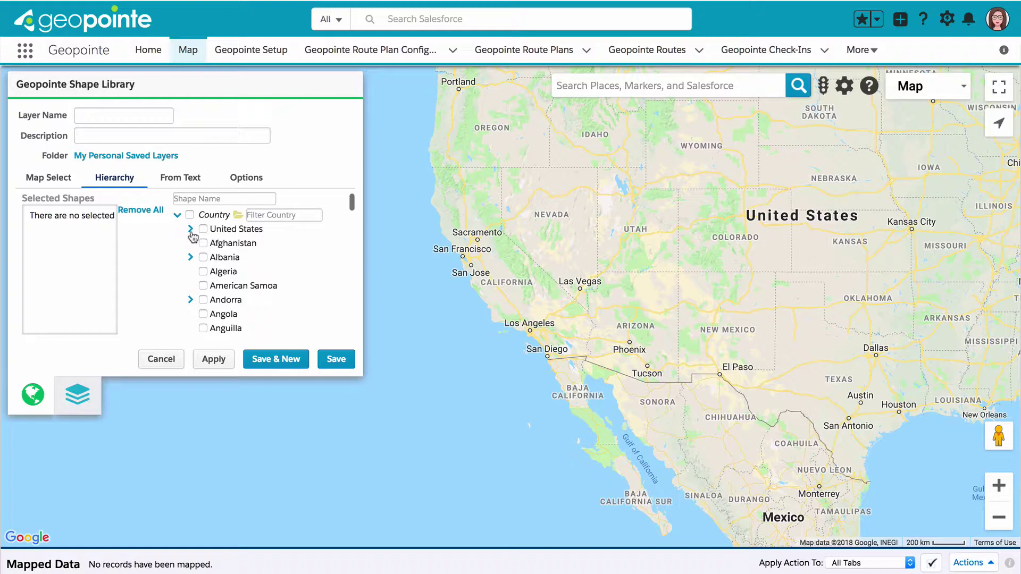
click(191, 231)
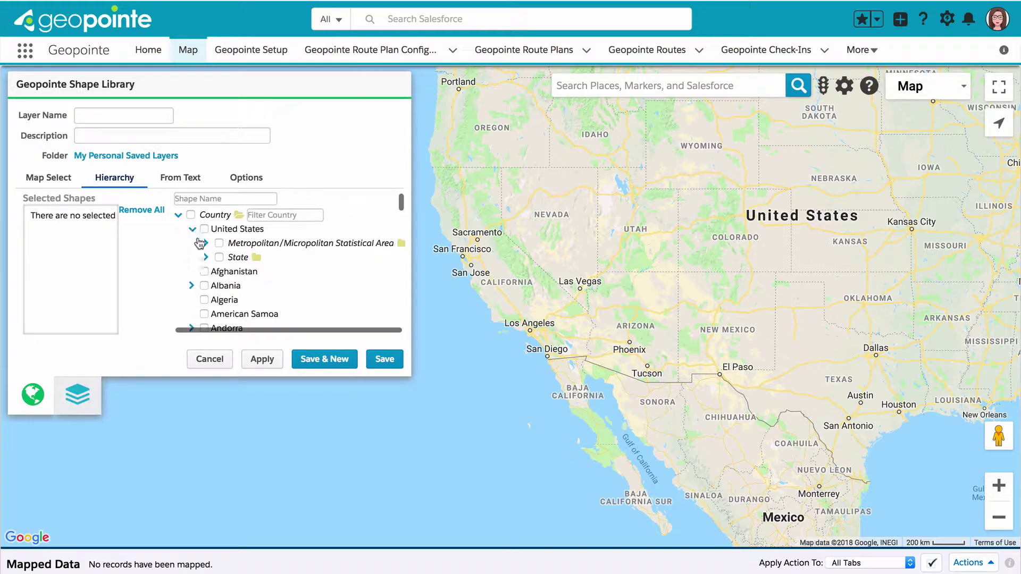
click(205, 258)
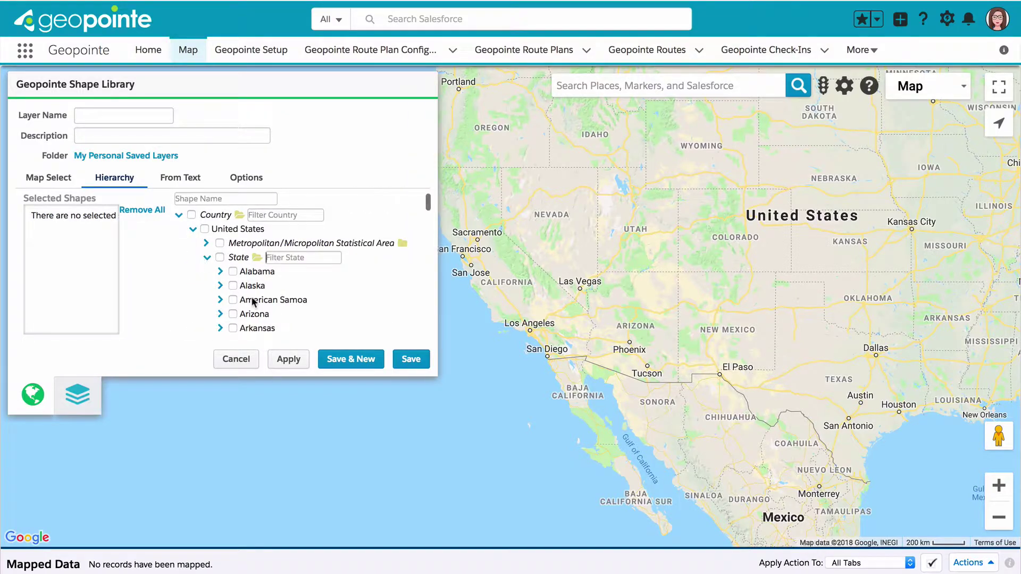
scroll(254, 303, down, 1)
scroll(254, 303, down, 2)
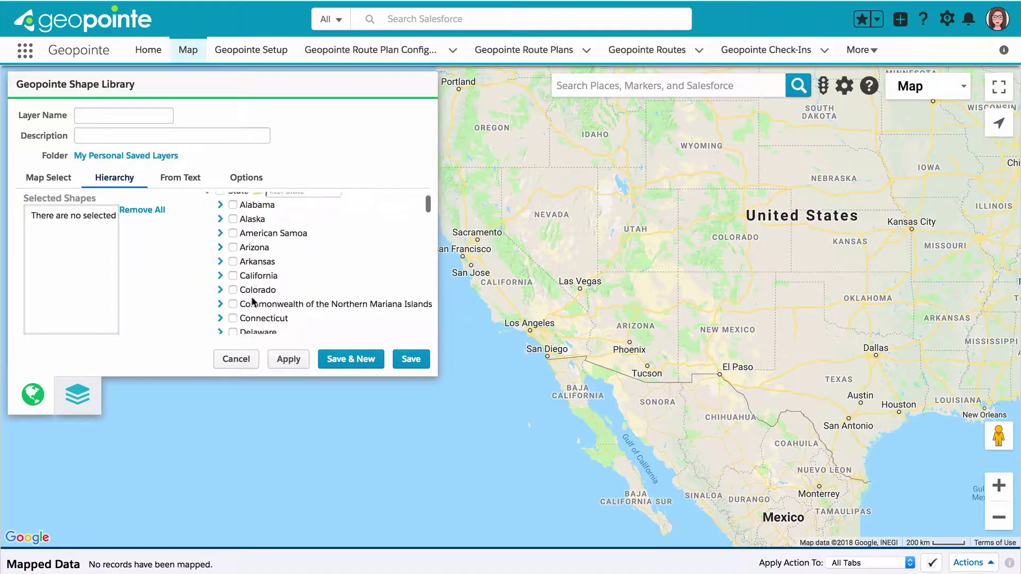
click(221, 273)
scroll(297, 291, down, 2)
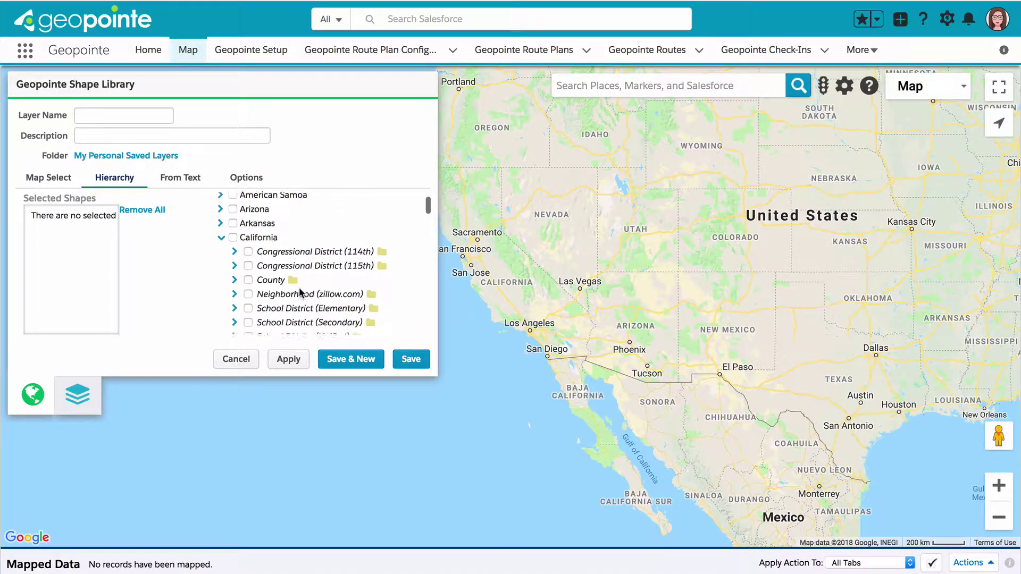
scroll(300, 292, down, 2)
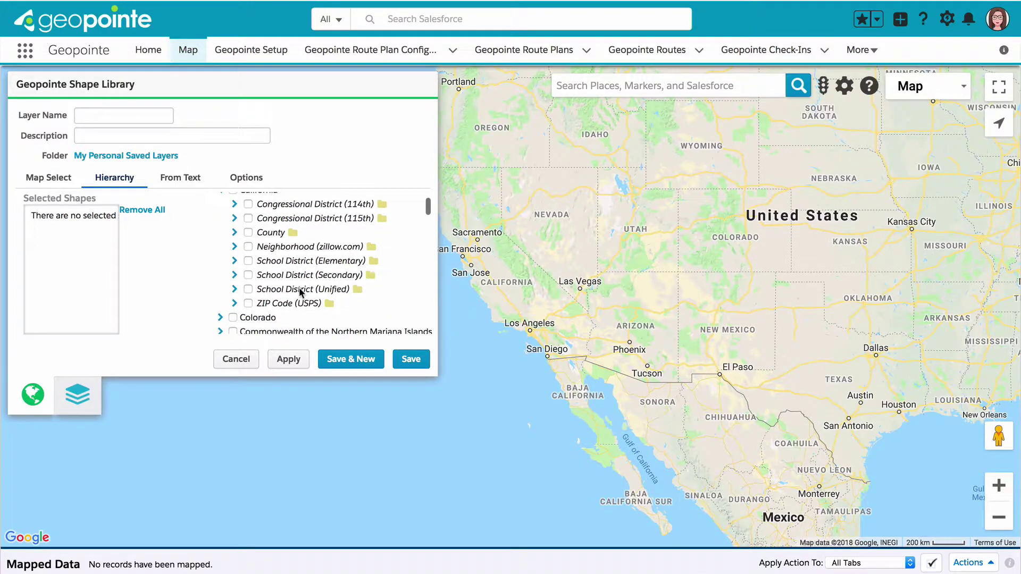
- Select all California counties except Calaveras, Colusa, Contra Costa and Del Norte
click(248, 234)
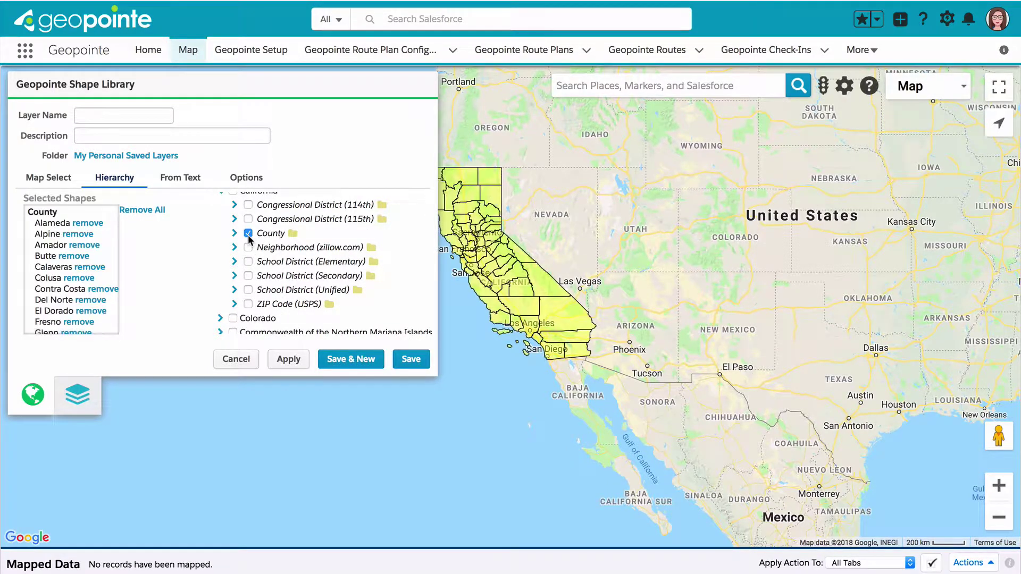
drag(610, 271, 634, 272)
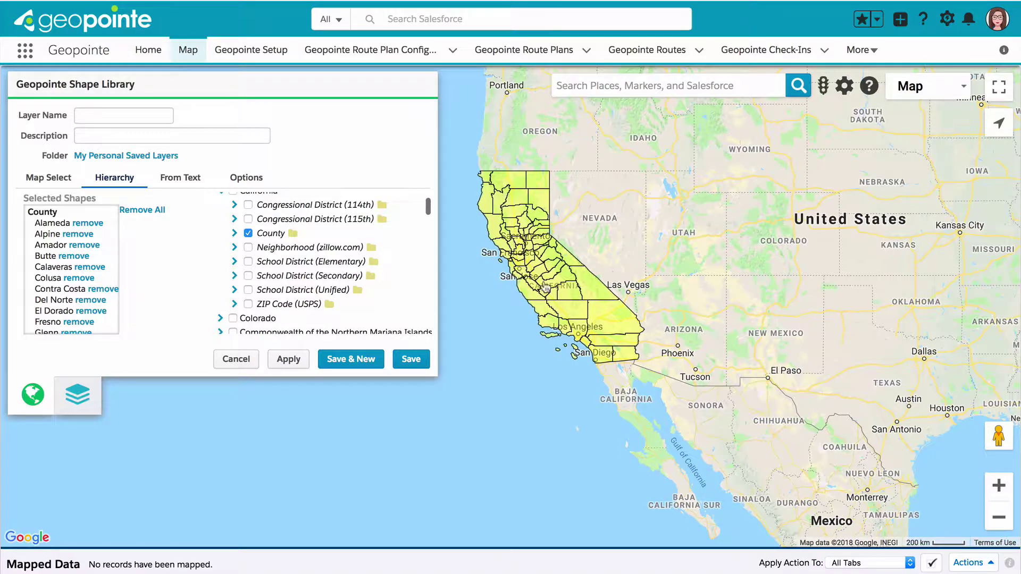
click(235, 240)
scroll(298, 275, down, 2)
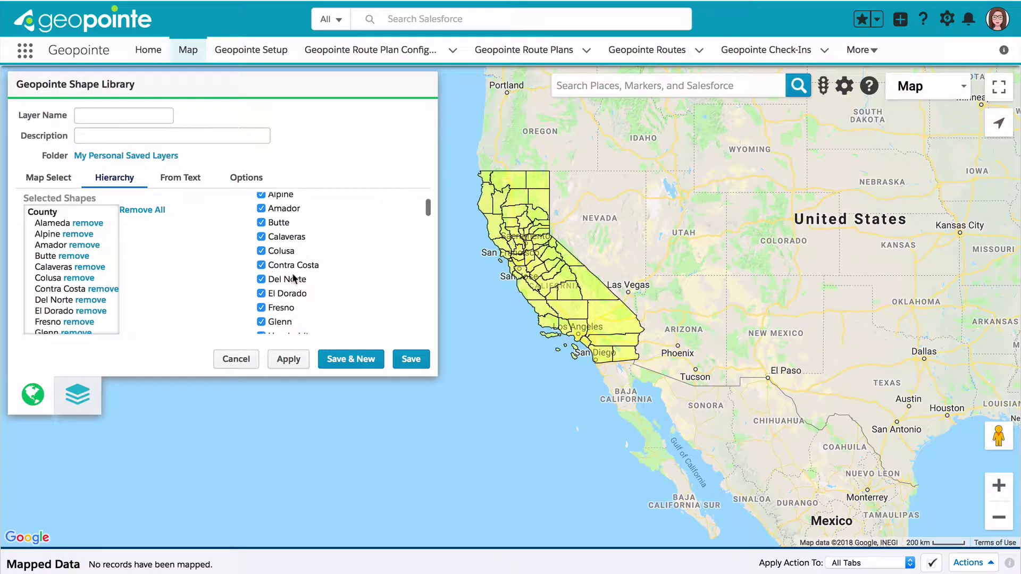
click(261, 251)
click(261, 265)
click(261, 279)
click(262, 237)
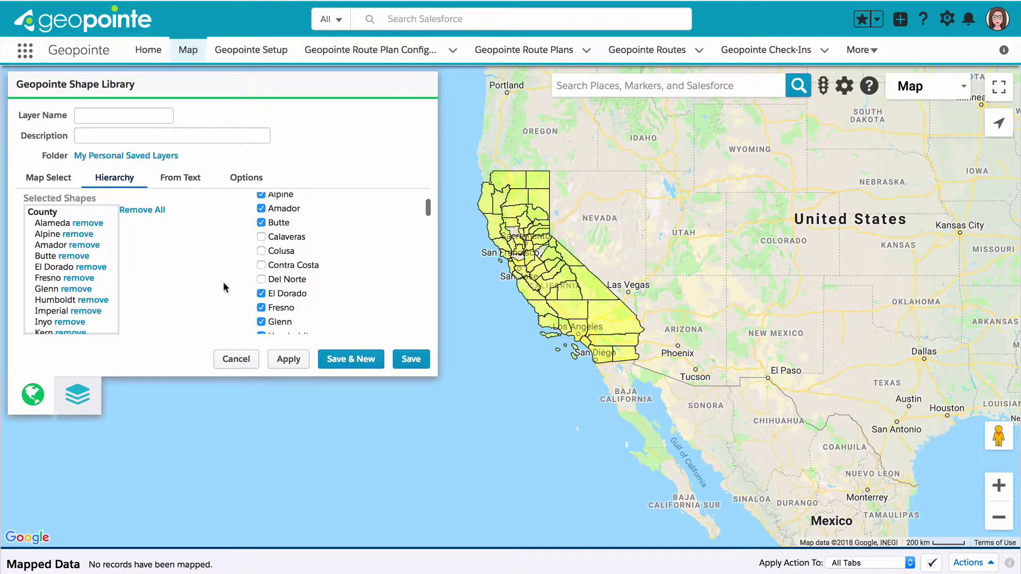
click(51, 181)
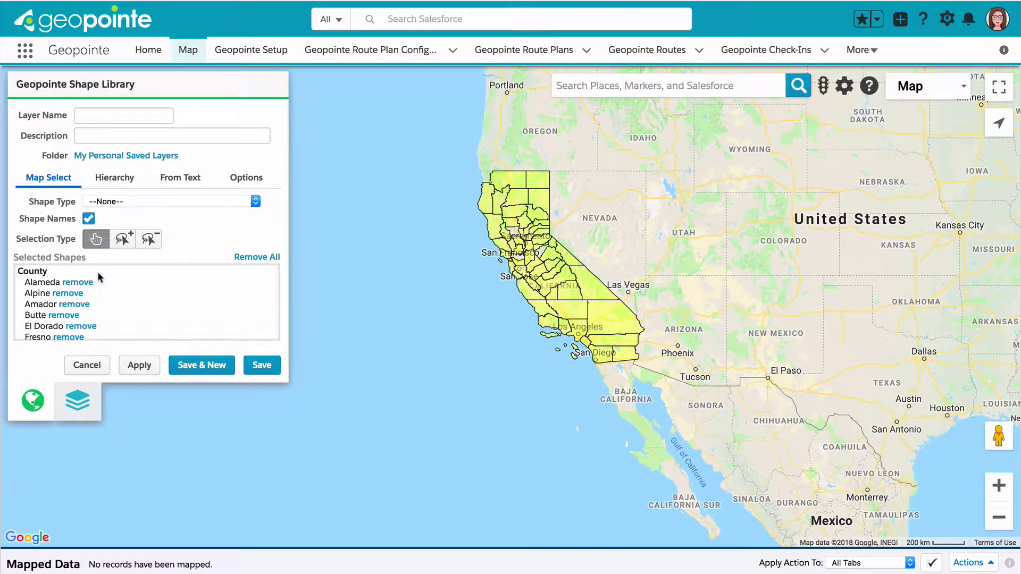
- Lasso-remove the California counties from the selection on the map
click(149, 242)
mouse_move(469, 260)
mouse_down()
mouse_move(547, 273)
mouse_move(604, 228)
mouse_move(517, 155)
mouse_move(439, 255)
mouse_move(473, 264)
mouse_up()
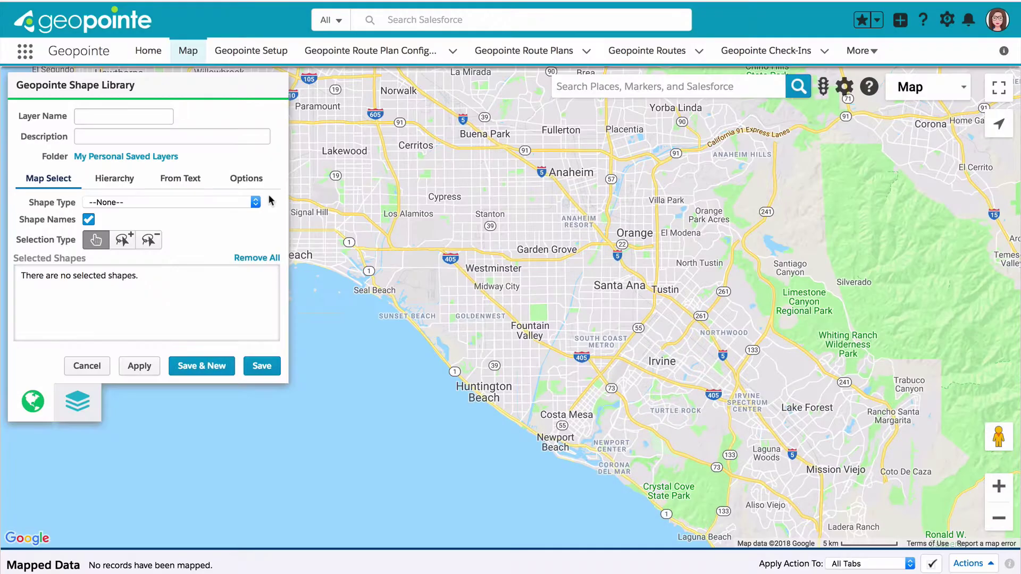
- Add the pasted ZIP code list (e.g. 92626, 92627) as shapes and centre them on the map
click(181, 181)
click(219, 238)
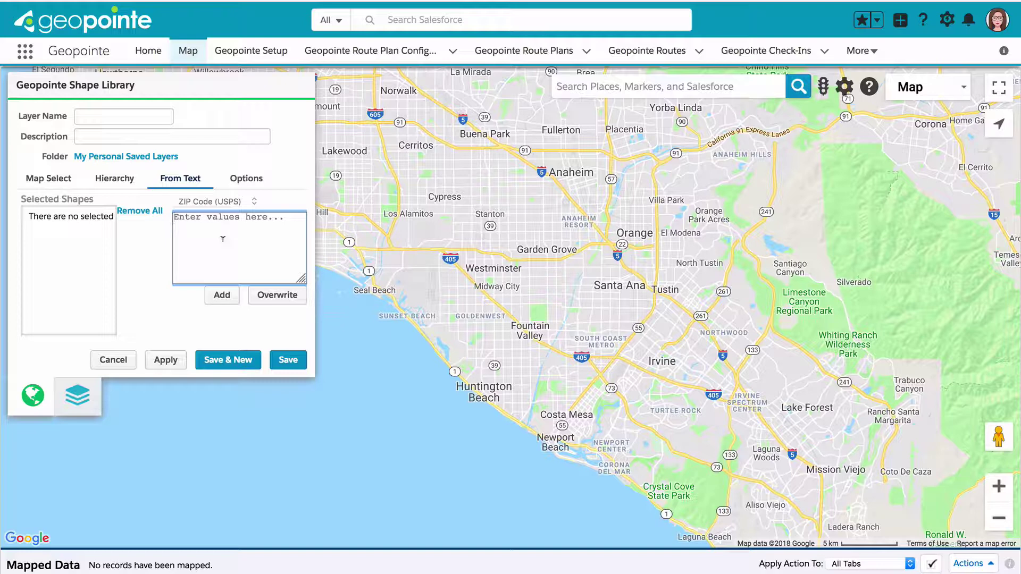
key(ctrl+v)
scroll(215, 246, up, 5)
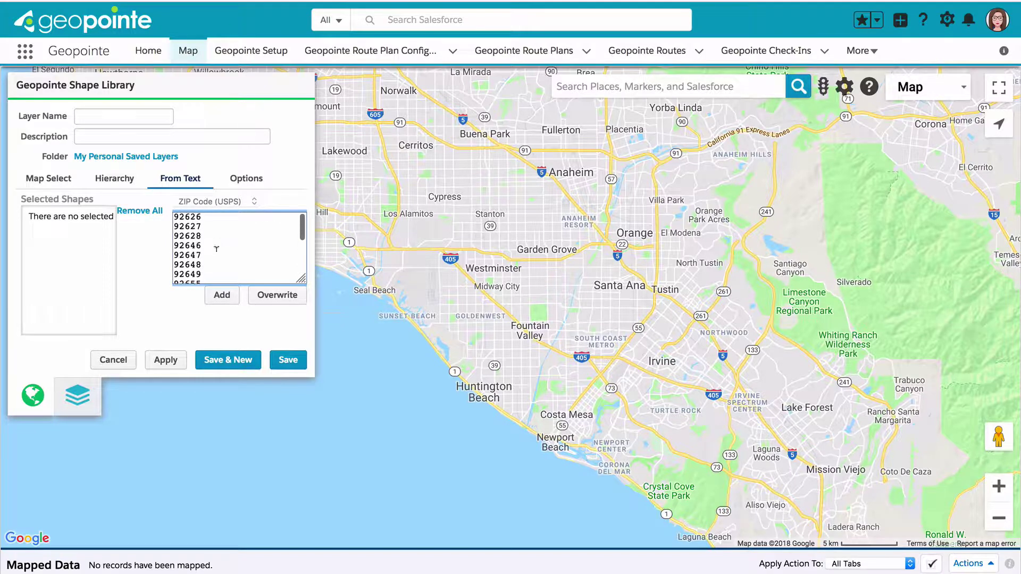
click(219, 296)
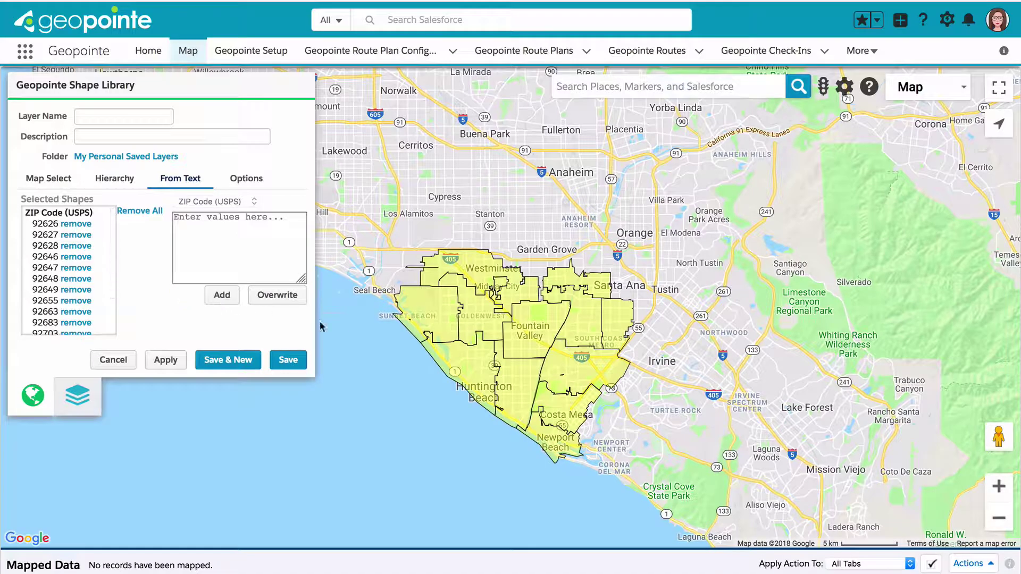
drag(665, 382, 707, 350)
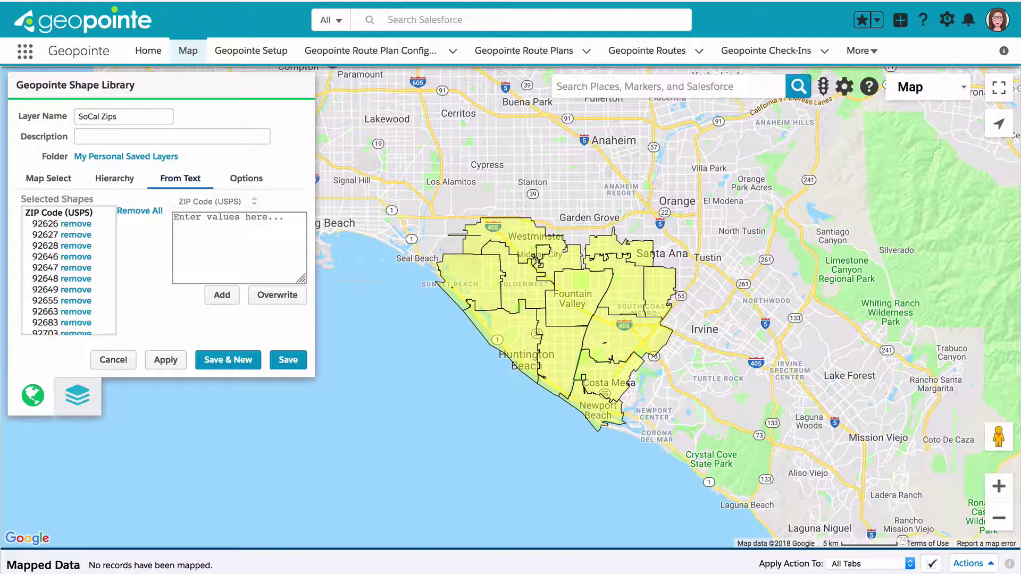
- Put the SoCal Zips layer in the US Territories folder and show its color and merge options
click(106, 157)
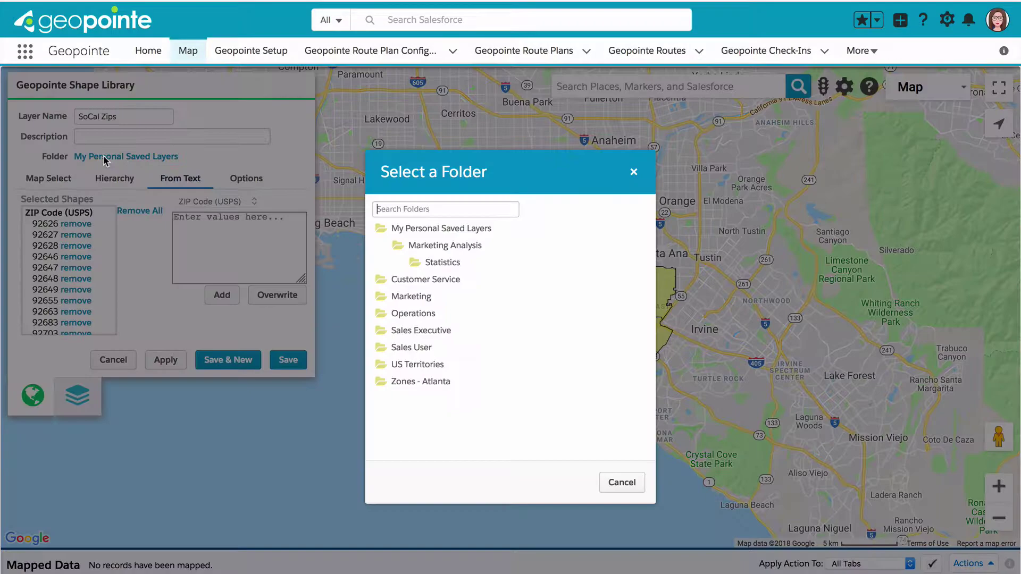
click(418, 365)
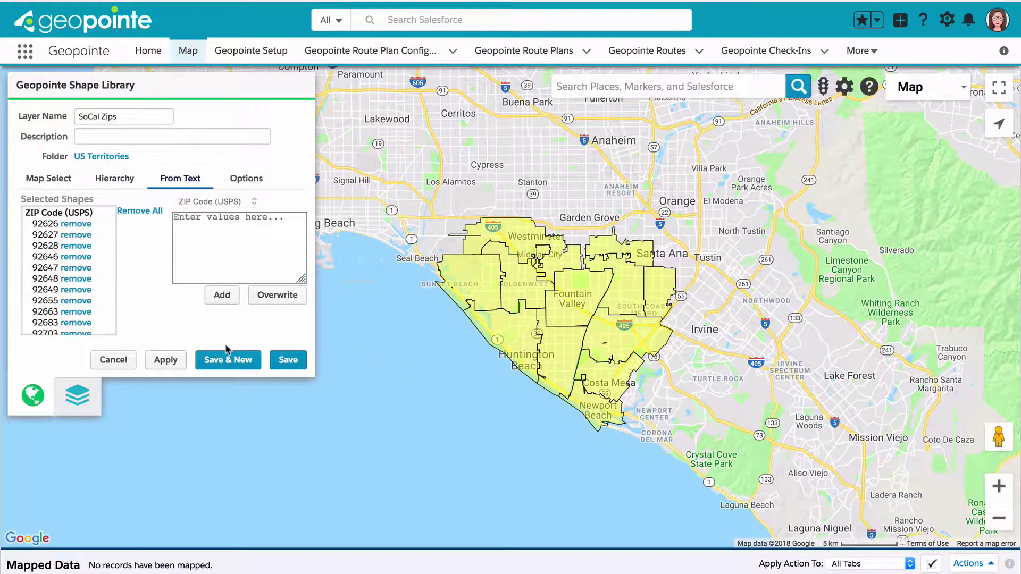
click(246, 179)
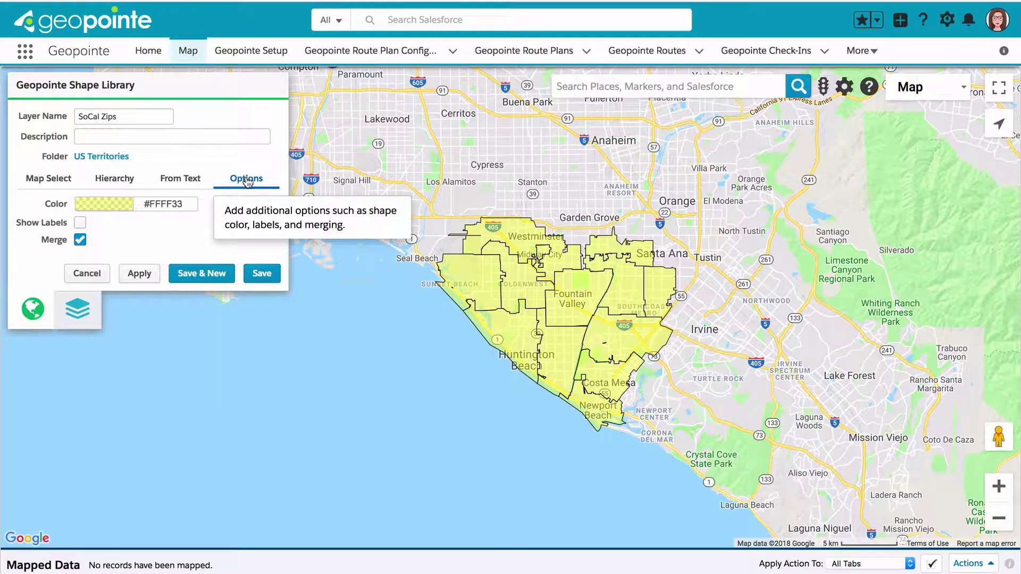
- Set the SoCal Zips shape color to blue #334BFF and toggle Merge off and back on
click(111, 213)
click(191, 256)
mouse_move(193, 262)
mouse_down()
mouse_move(193, 274)
mouse_move(193, 253)
mouse_up()
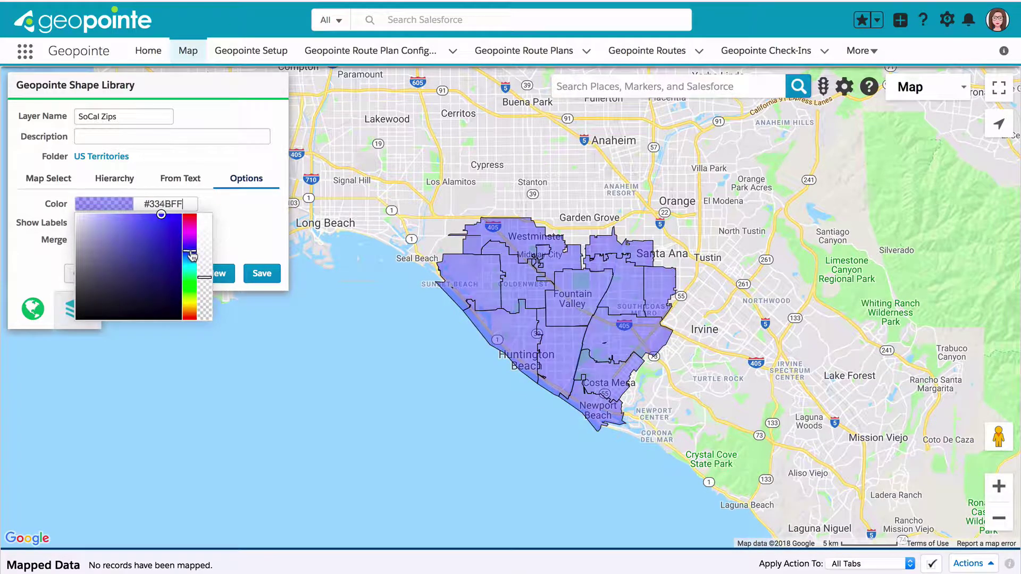
click(262, 244)
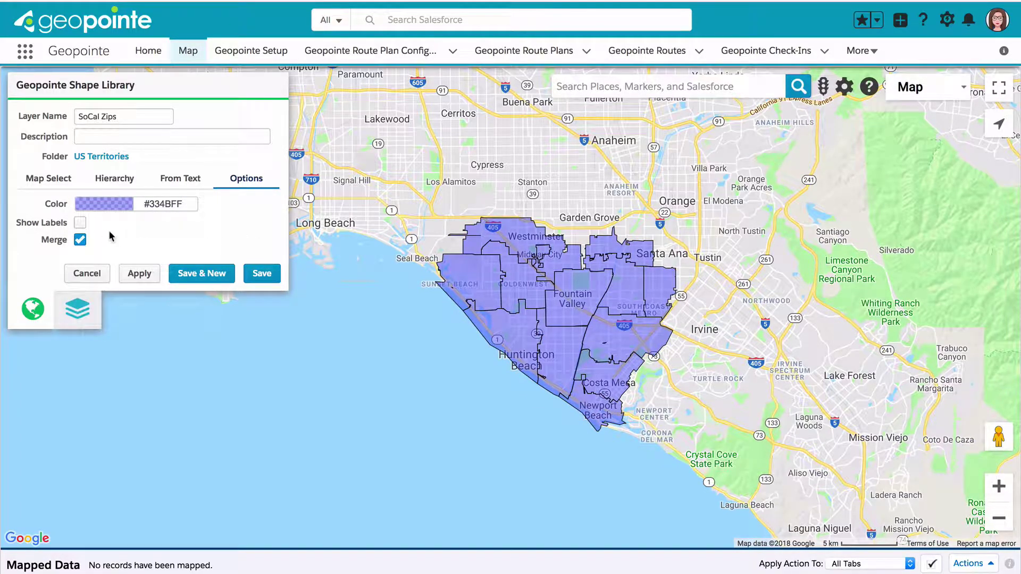
click(80, 242)
click(80, 242)
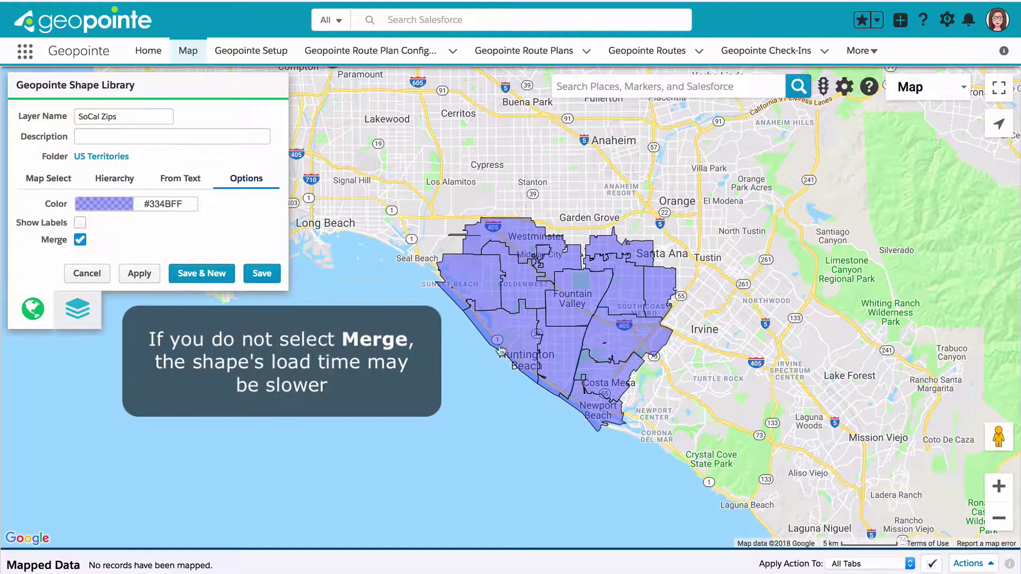
- Save SoCal Zips and scroll the Saved Layers list down to the US Territories folder
click(261, 275)
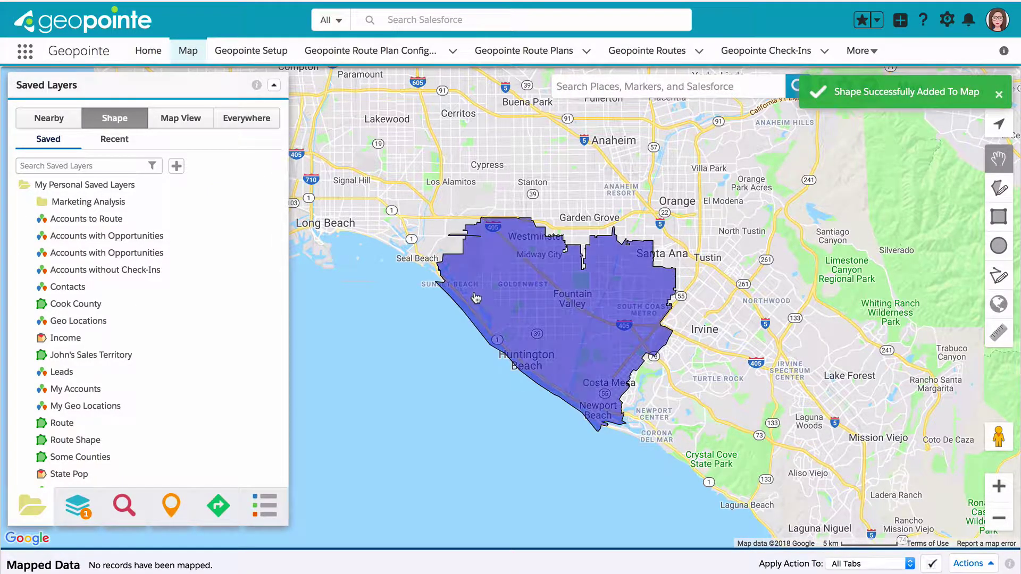
scroll(130, 381, down, 5)
scroll(127, 388, down, 3)
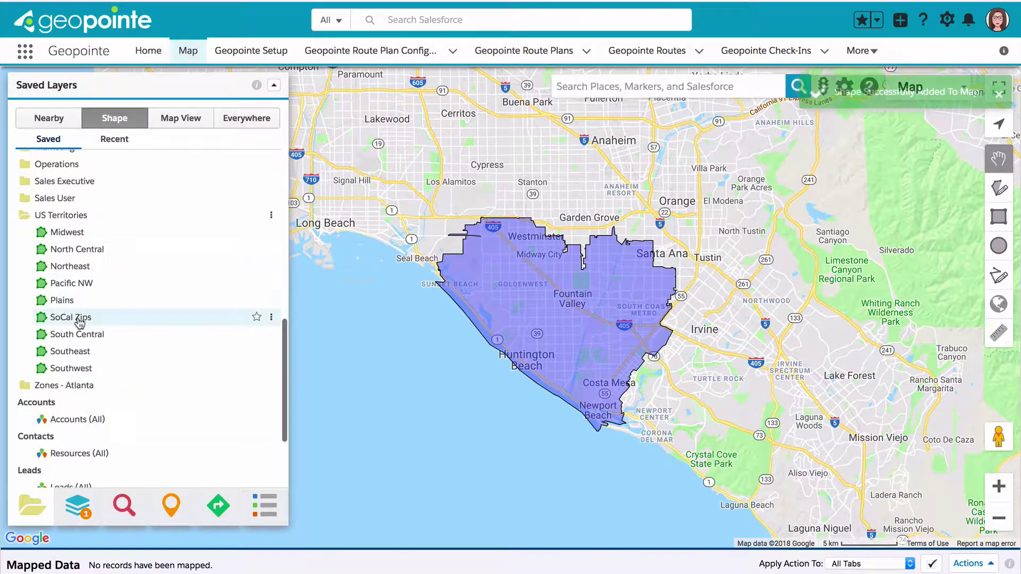
- Reopen the saved SoCal Zips layer with Edit Shape to list its ZIP Code shapes
click(271, 317)
click(304, 319)
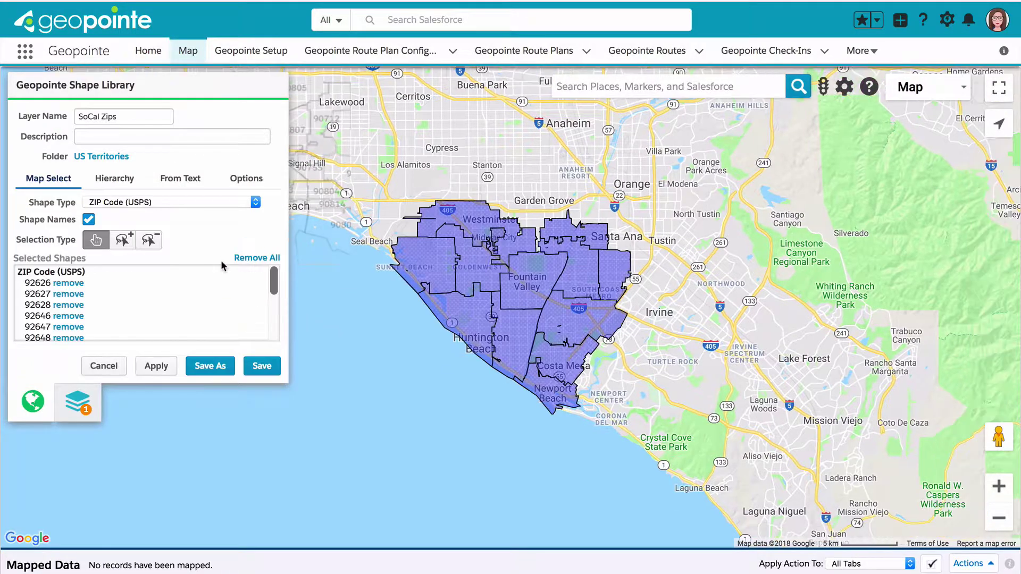